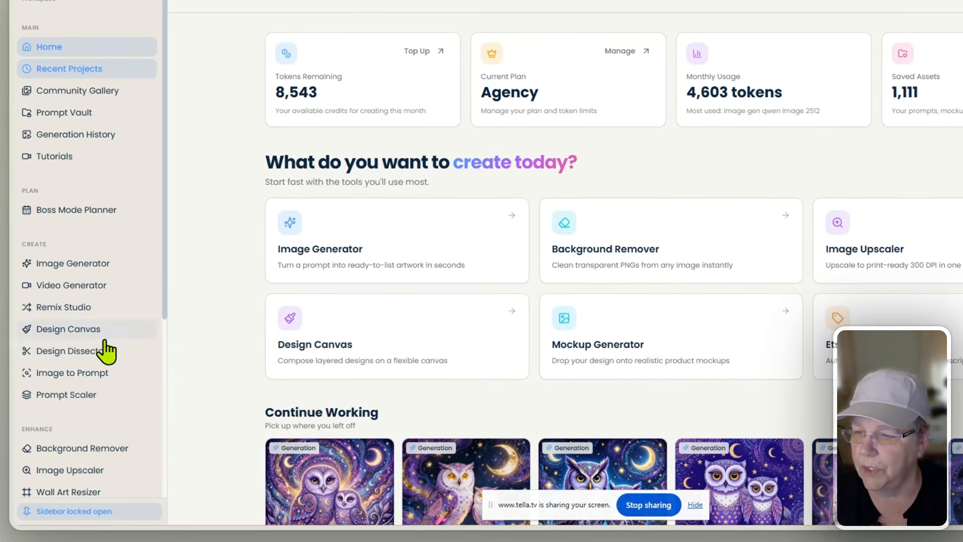
- Open Remix Studio and move aside, then hide, the screen-sharing notice
{"action": "left_click", "coordinate": [95, 308]}
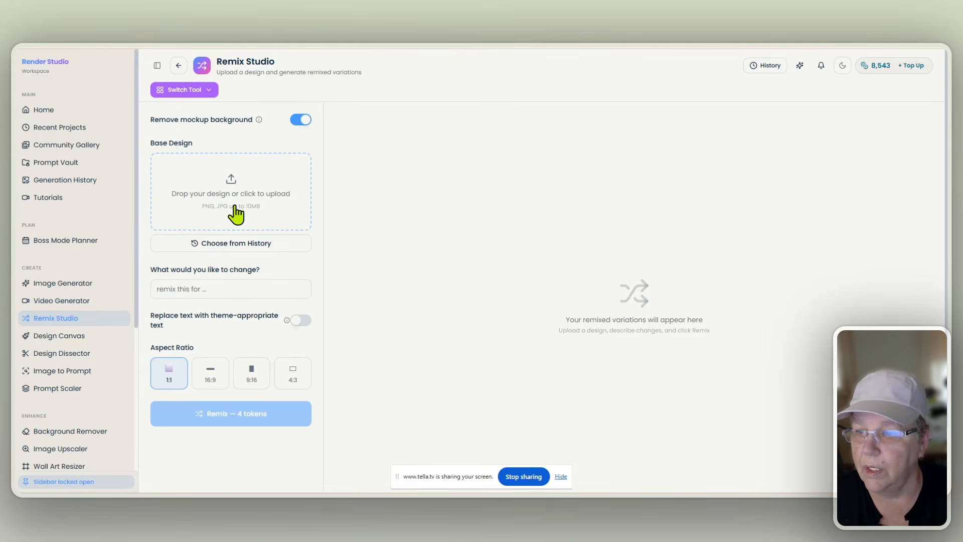
{"action": "left_click_drag", "start_coordinate": [419, 480], "coordinate": [572, 460]}
{"action": "left_click", "coordinate": [711, 458]}
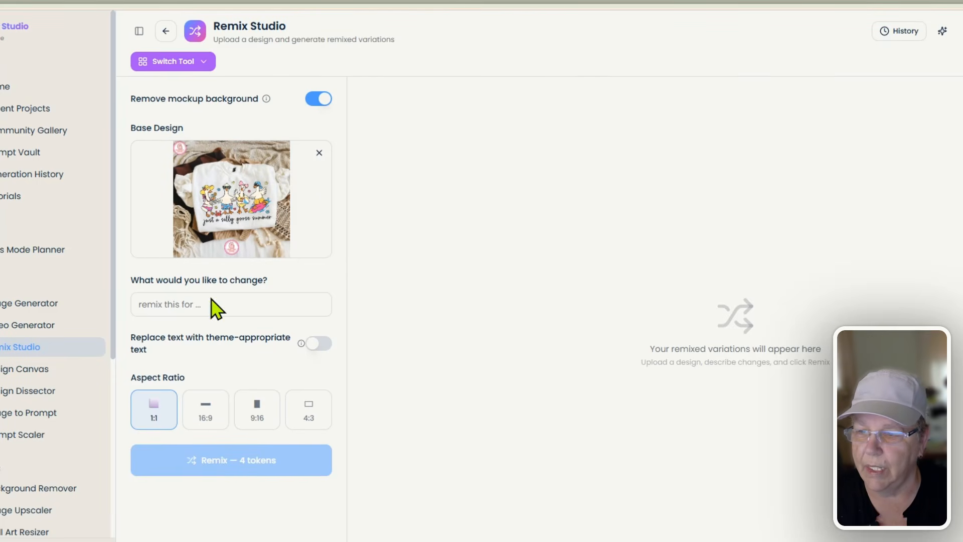
- Request 'Remix this into a Father's Day Theme' with Replace text on, and generate the remix
{"action": "left_click", "coordinate": [236, 302]}
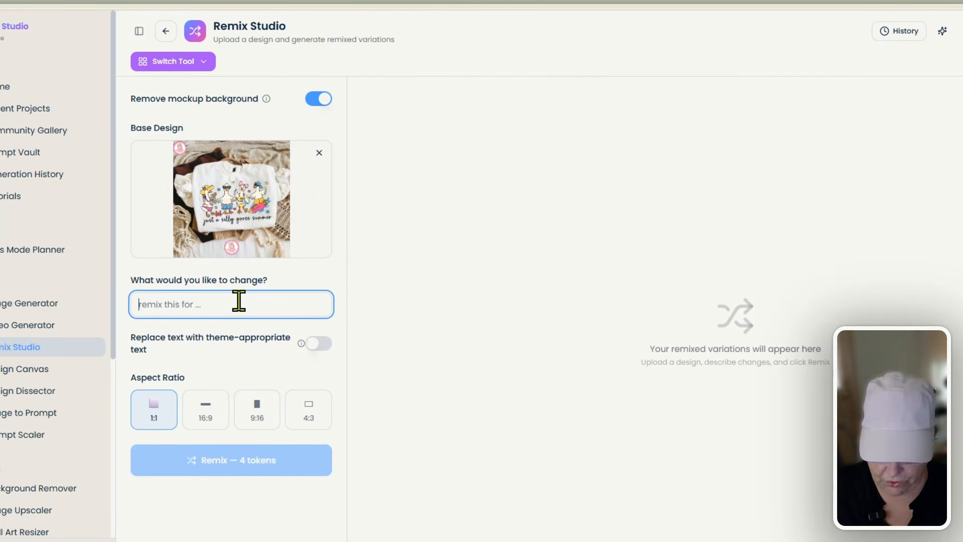
{"action": "type", "text": "Remix this into a Father's Da"}
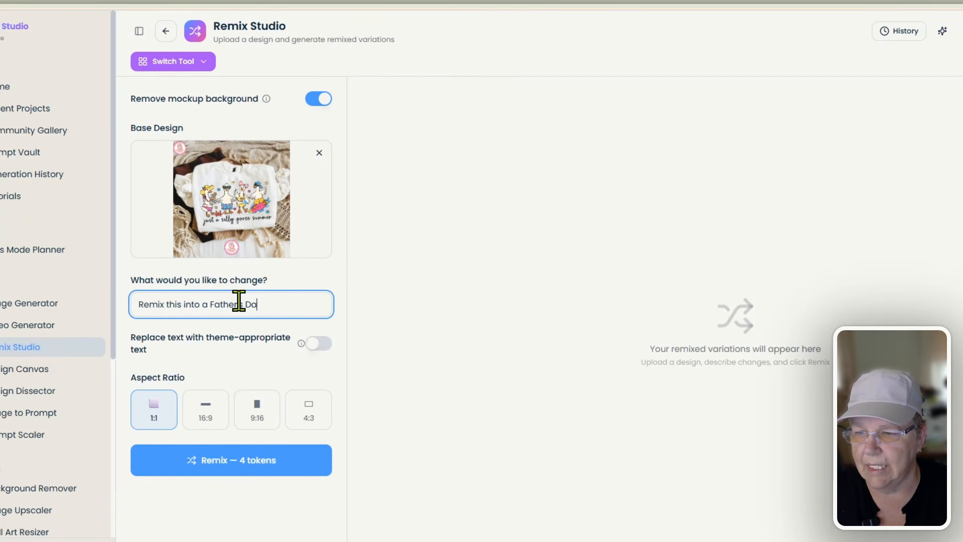
{"action": "key", "text": "BackSpace"}
{"action": "key", "text": "BackSpace"}
{"action": "key", "text": "BackSpace"}
{"action": "key", "text": "BackSpace"}
{"action": "key", "text": "BackSpace"}
{"action": "key", "text": "BackSpace"}
{"action": "type", "text": "T"}
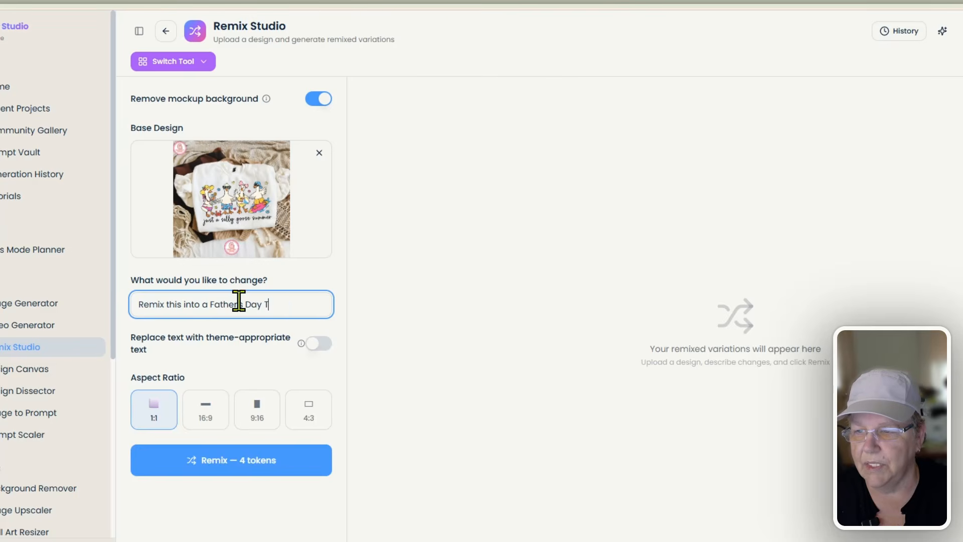
{"action": "type", "text": "heme"}
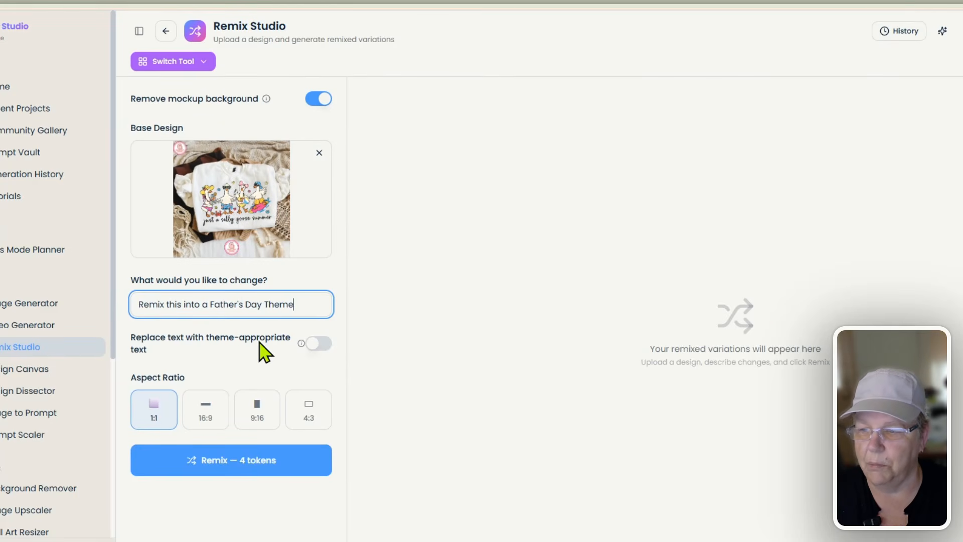
{"action": "left_click", "coordinate": [318, 344]}
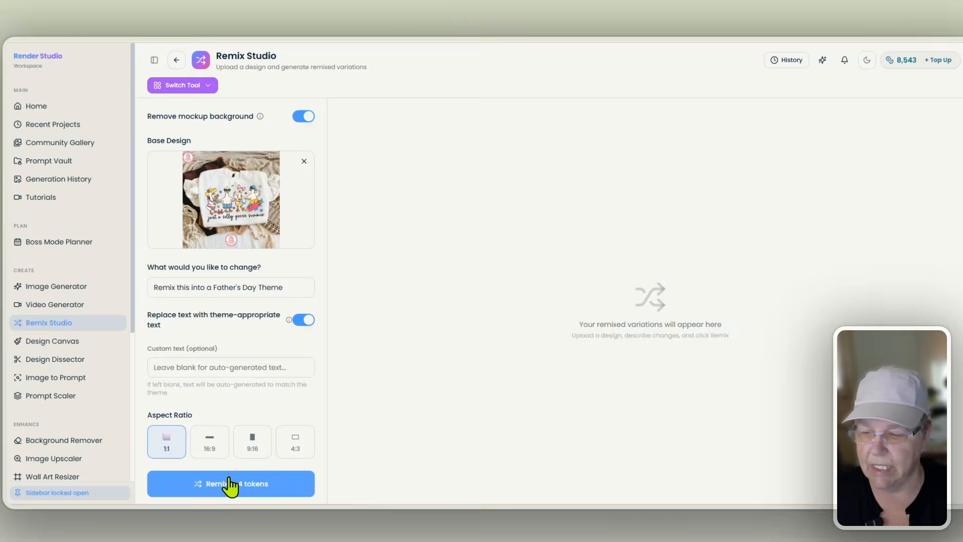
{"action": "left_click", "coordinate": [230, 484]}
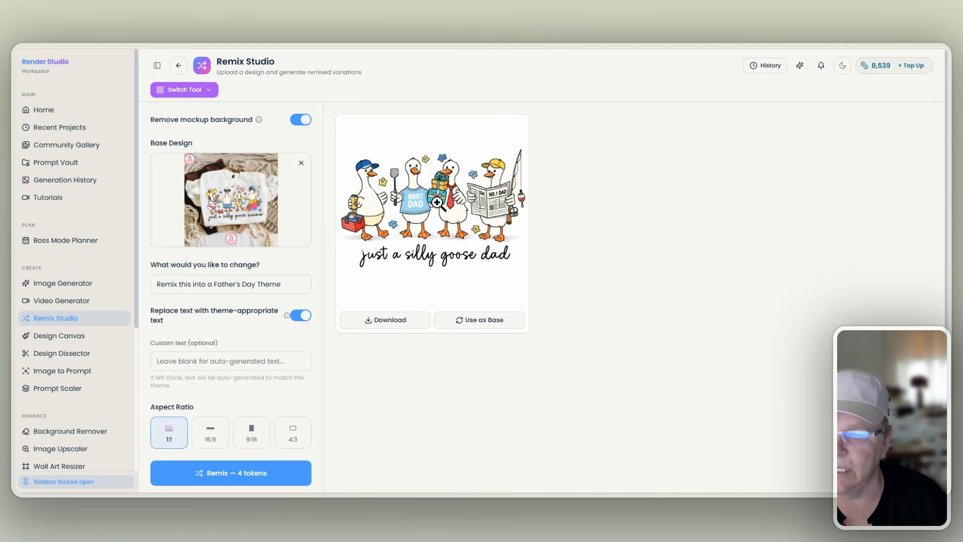
{"action": "left_click", "coordinate": [439, 202]}
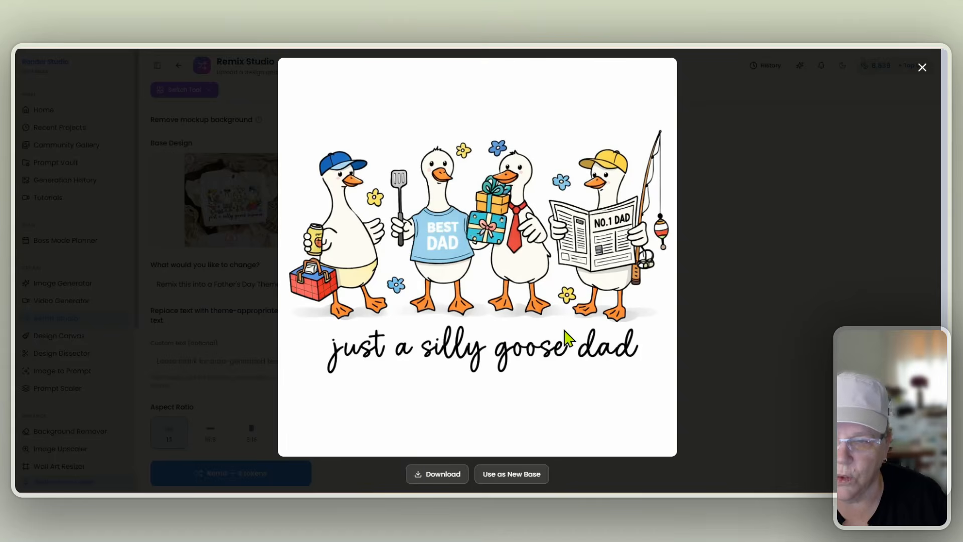
{"action": "left_click", "coordinate": [922, 68]}
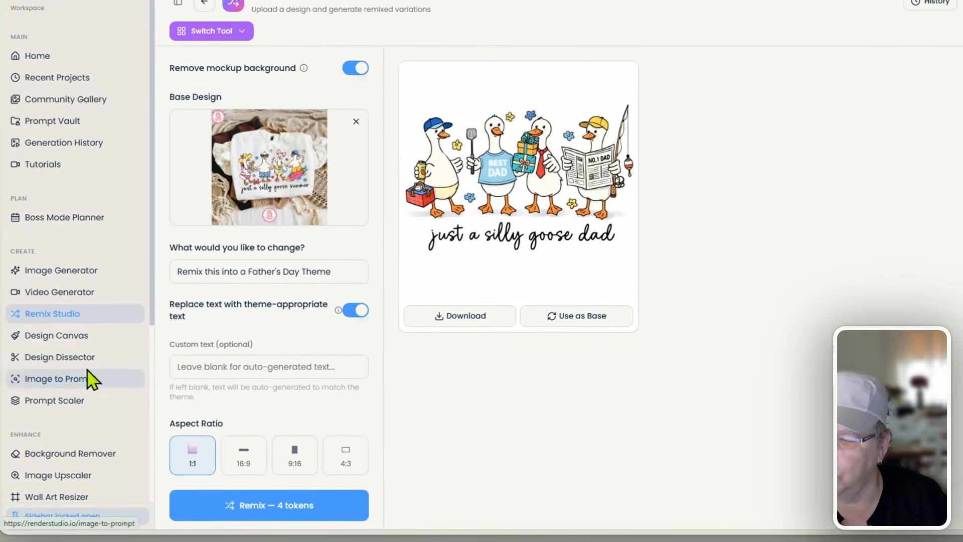
{"action": "scroll", "coordinate": [101, 381], "scroll_direction": "down", "scroll_amount": 2}
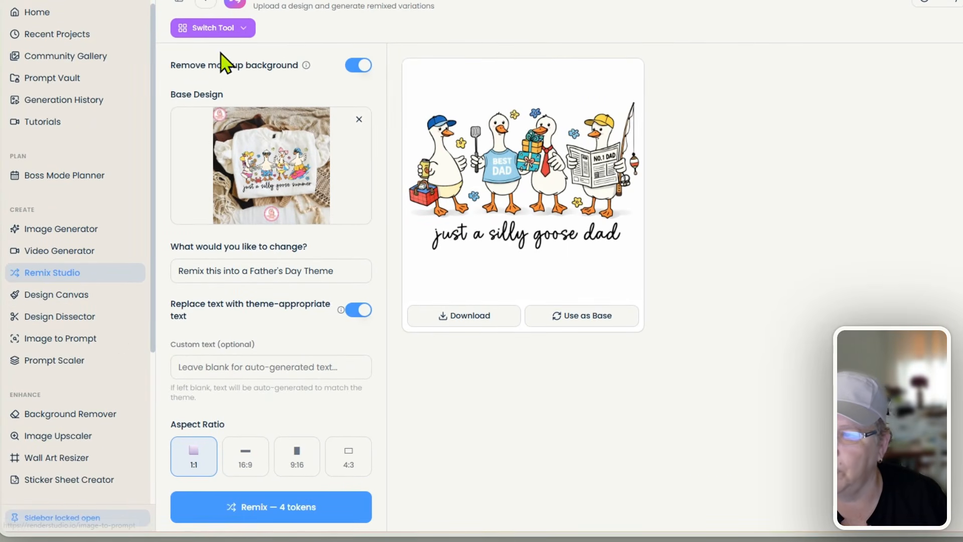
- Switch to the BG Remover and load the silly goose dad design from History
{"action": "left_click", "coordinate": [244, 31]}
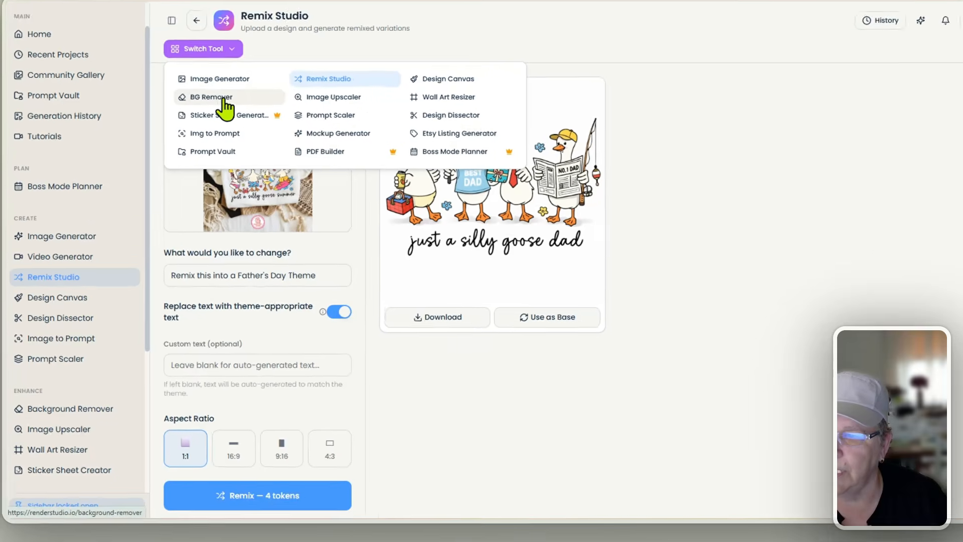
{"action": "left_click", "coordinate": [226, 100]}
{"action": "left_click", "coordinate": [880, 20]}
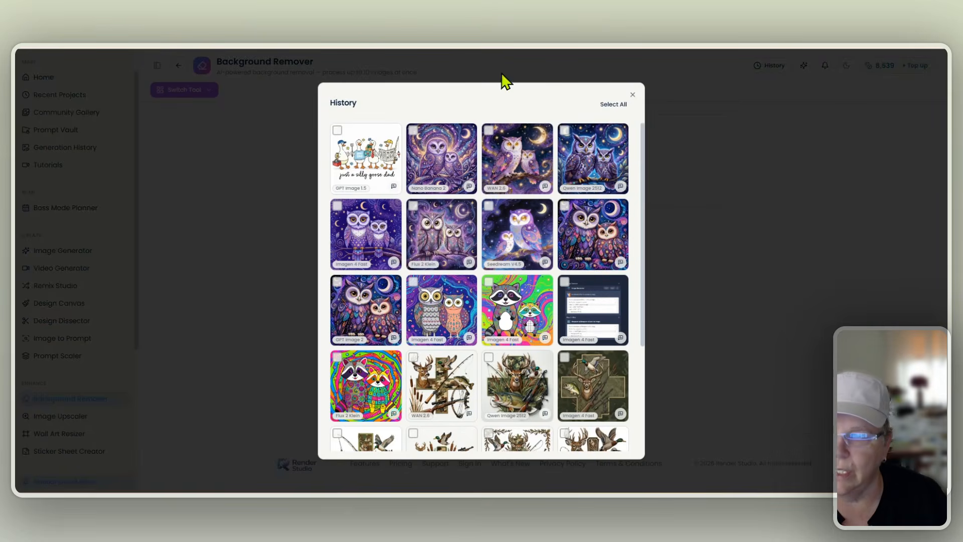
{"action": "left_click", "coordinate": [366, 159]}
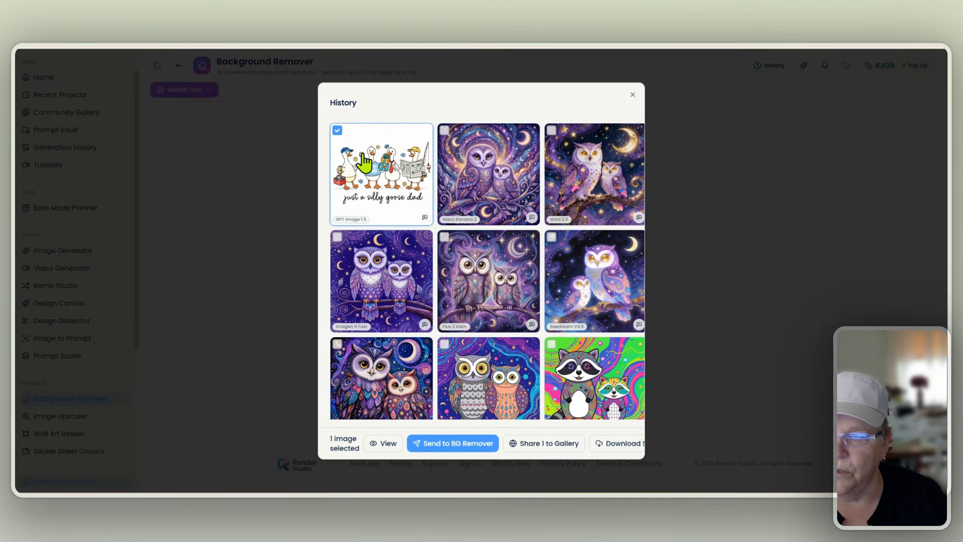
{"action": "left_click", "coordinate": [447, 443]}
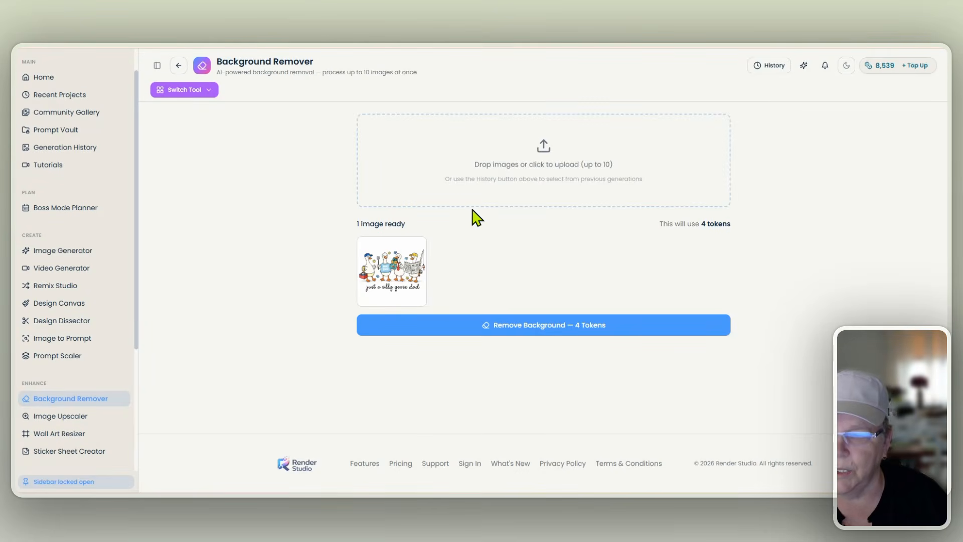
- Remove the background from the goose dad design and close the result preview
{"action": "left_click", "coordinate": [539, 332]}
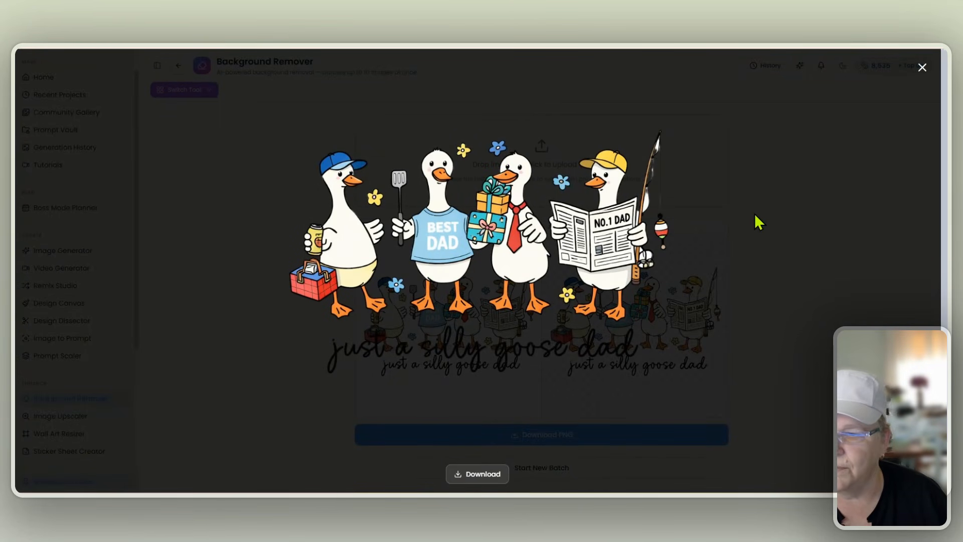
{"action": "left_click", "coordinate": [922, 68]}
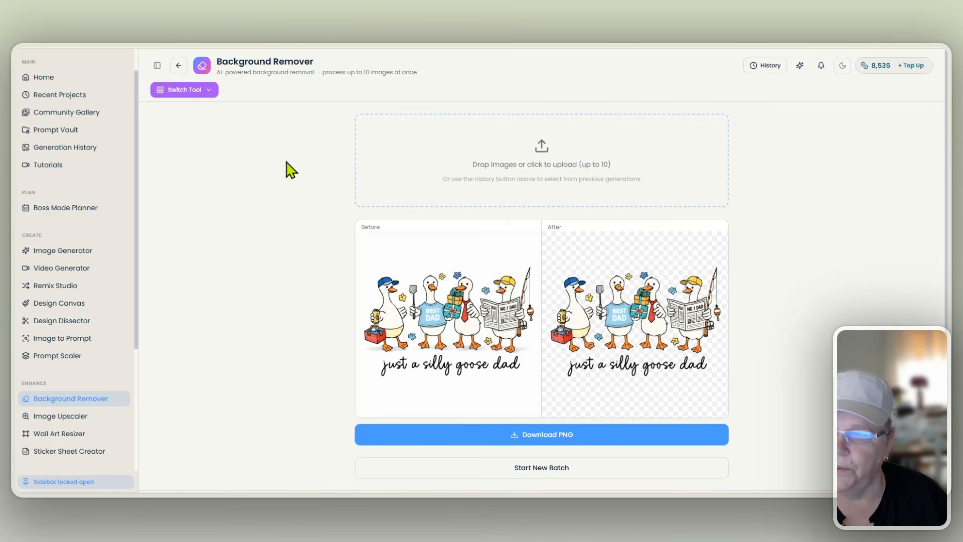
{"action": "left_click", "coordinate": [207, 92]}
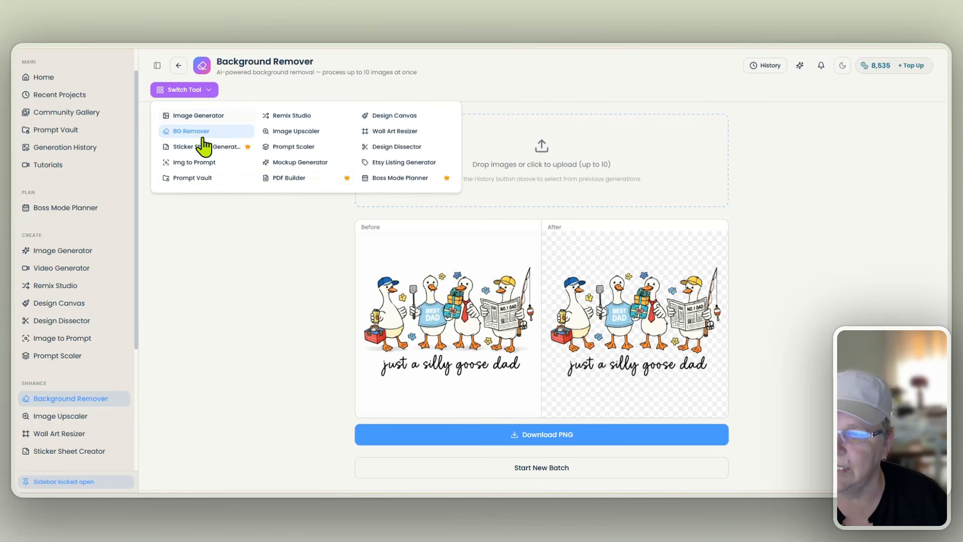
- Send the background-removed goose design from History to the Image Upscaler
{"action": "left_click", "coordinate": [295, 132]}
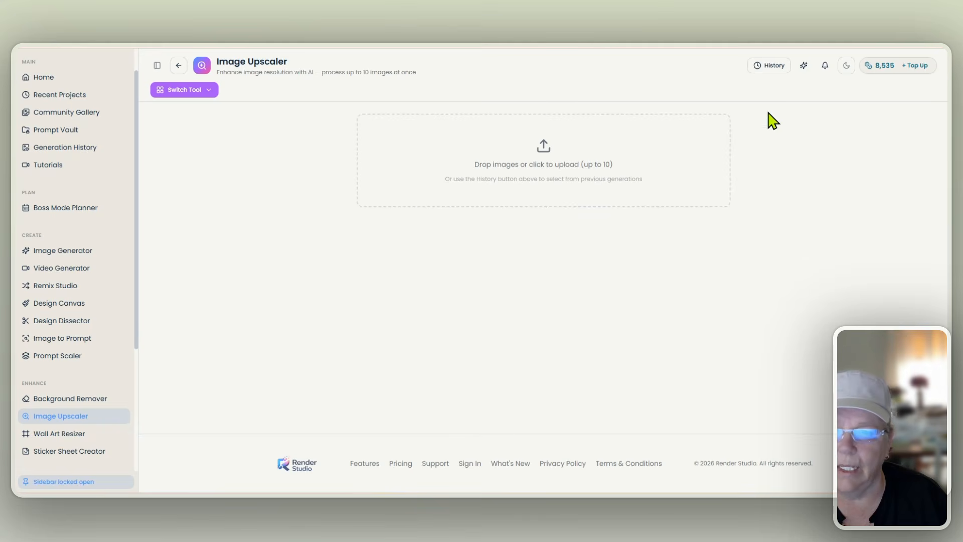
{"action": "left_click", "coordinate": [771, 71]}
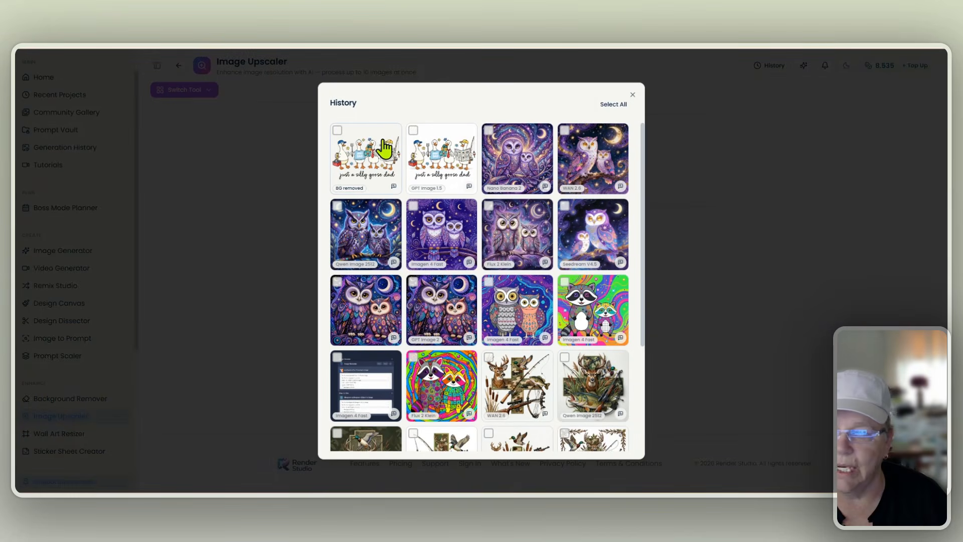
{"action": "left_click", "coordinate": [368, 161]}
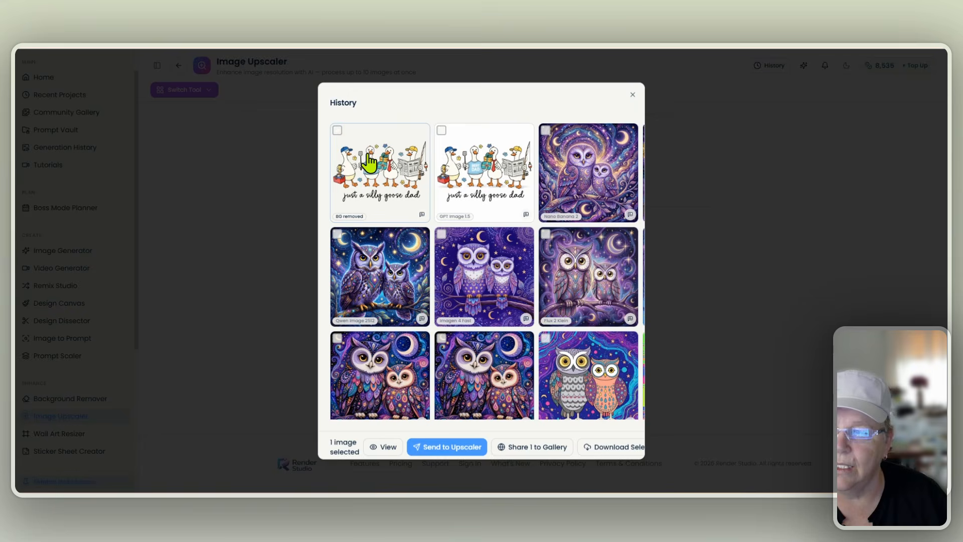
{"action": "left_click", "coordinate": [442, 439]}
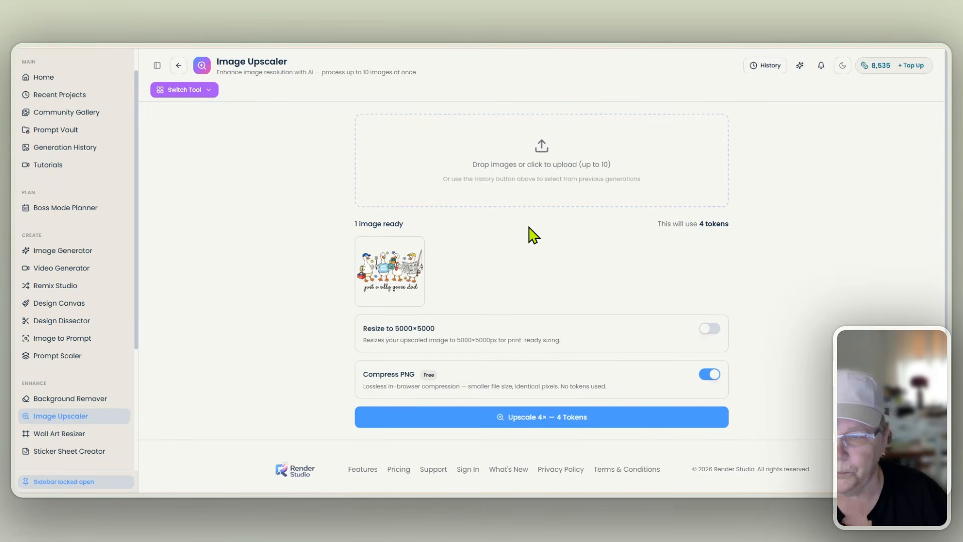
{"action": "scroll", "coordinate": [559, 239], "scroll_direction": "down", "scroll_amount": 1}
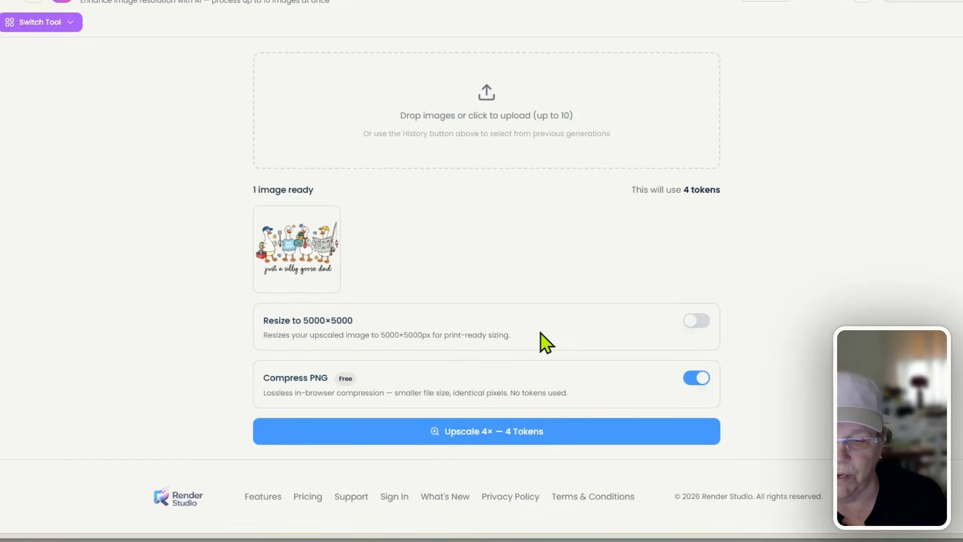
- Enable resizing to 5000×5000 and run the 4× upscale for 4 tokens
{"action": "left_click", "coordinate": [696, 326]}
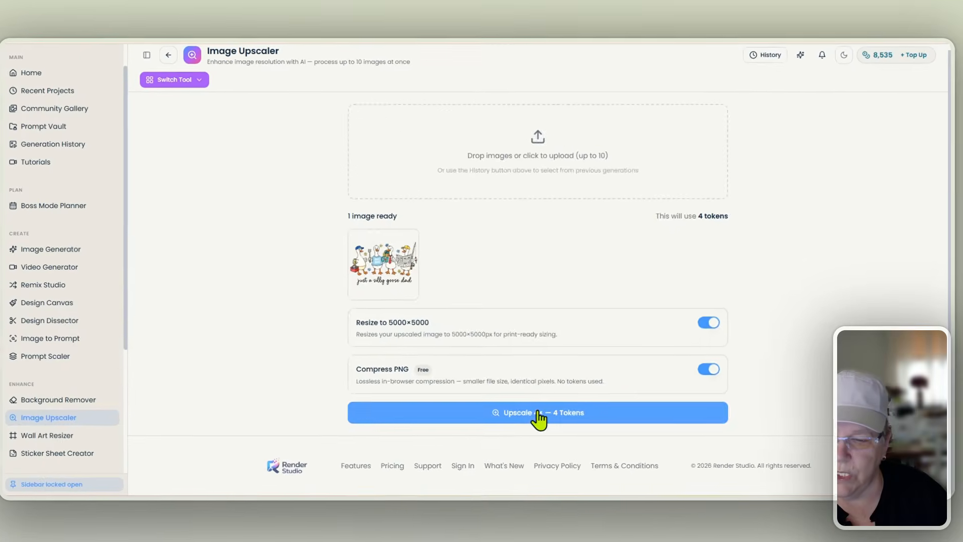
{"action": "left_click", "coordinate": [489, 431]}
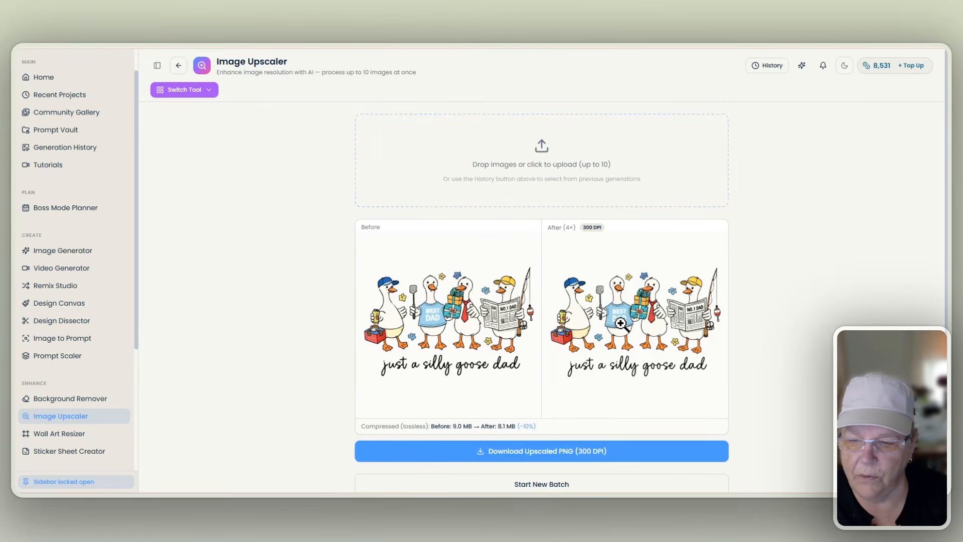
- Check the upscaled goose dad image in a full-size preview
{"action": "scroll", "coordinate": [501, 339], "scroll_direction": "down", "scroll_amount": 2}
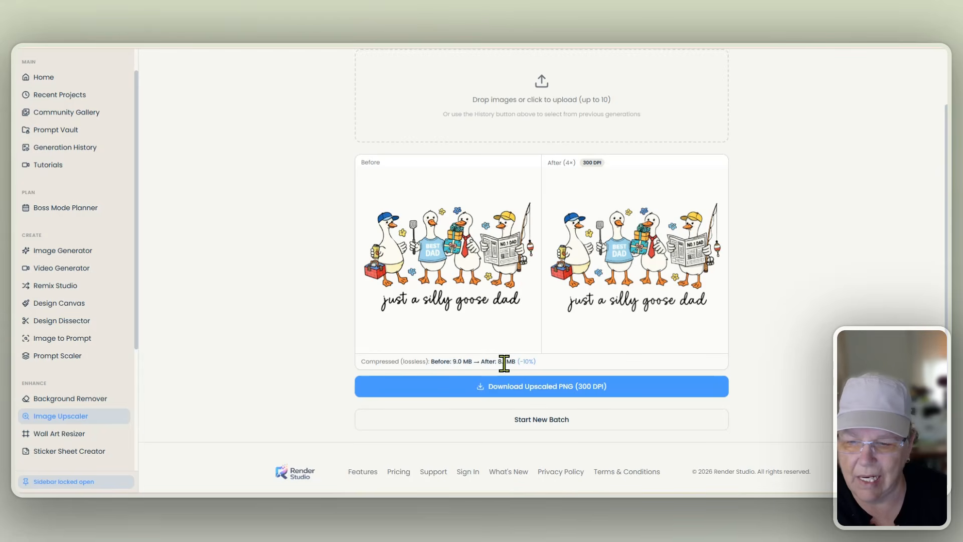
{"action": "left_click", "coordinate": [616, 259]}
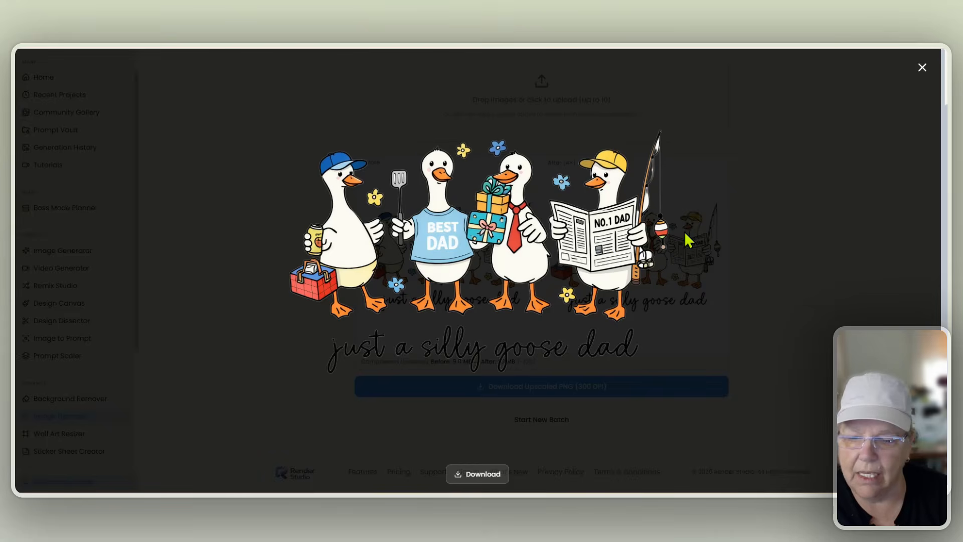
{"action": "left_click", "coordinate": [922, 68]}
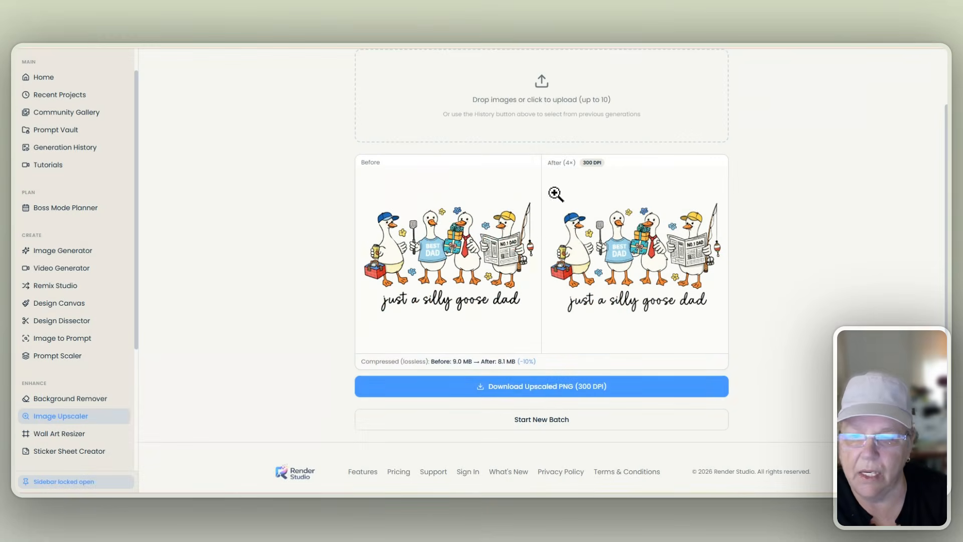
- Save the PNG as 'FathersDayGe' inside a new WIP-TEMP folder named FathersDayGeese
{"action": "left_click", "coordinate": [539, 387]}
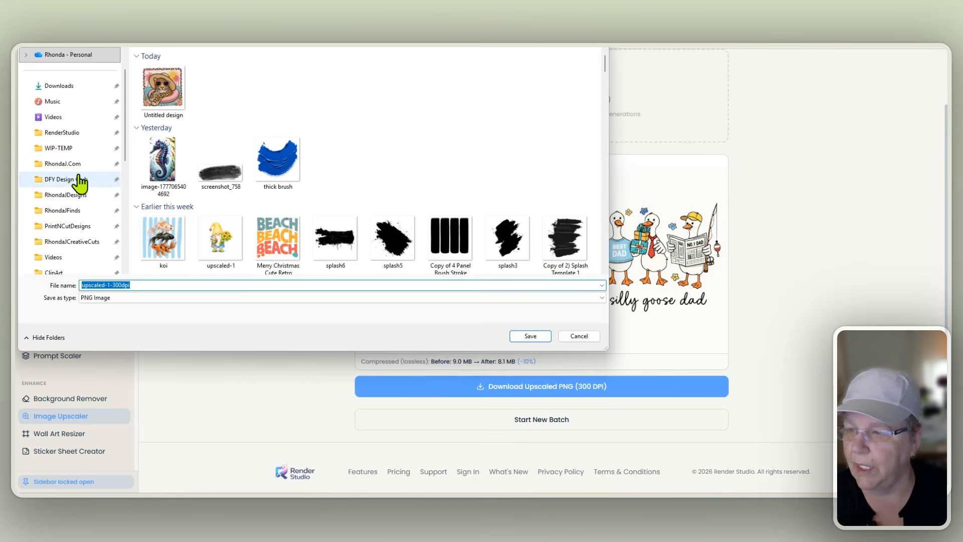
{"action": "left_click", "coordinate": [93, 150]}
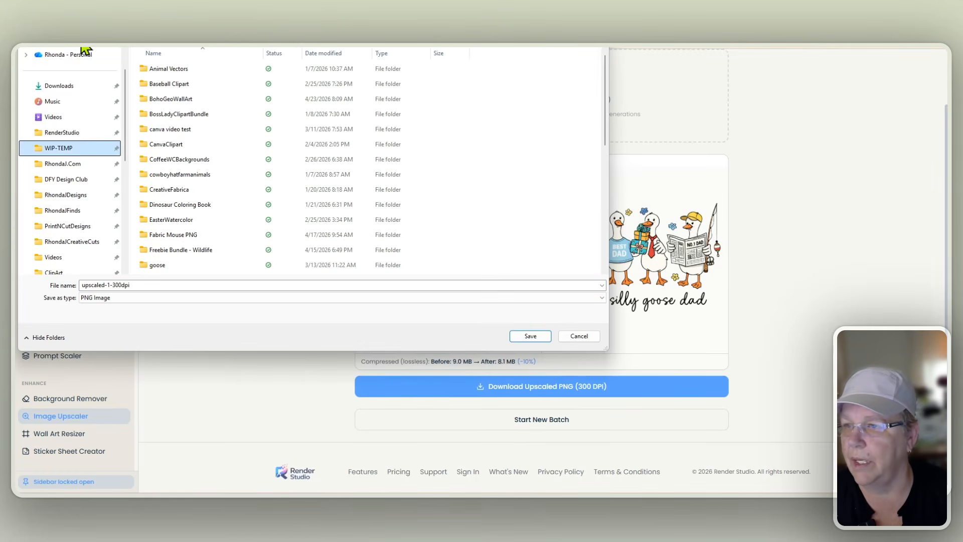
{"action": "key", "text": "ctrl+shift+n"}
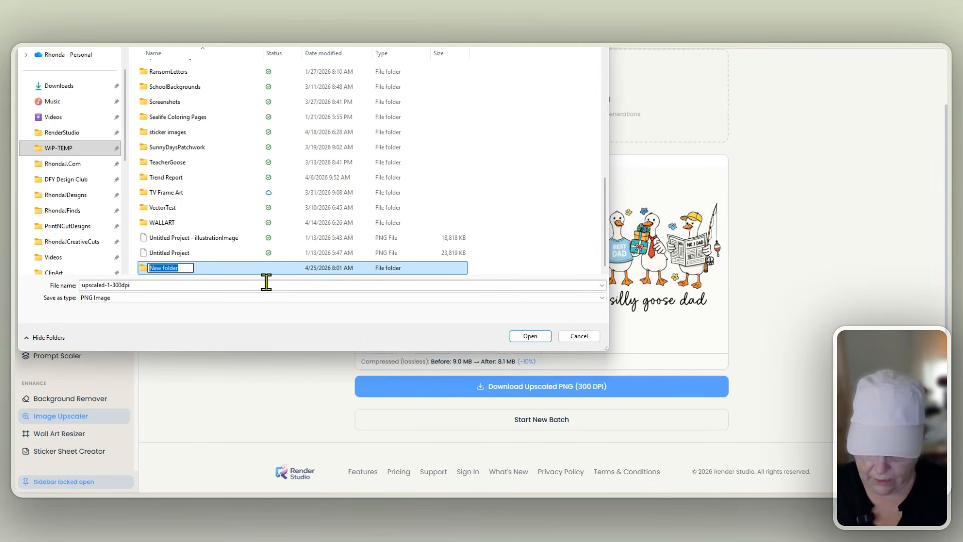
{"action": "type", "text": "FathersDa"}
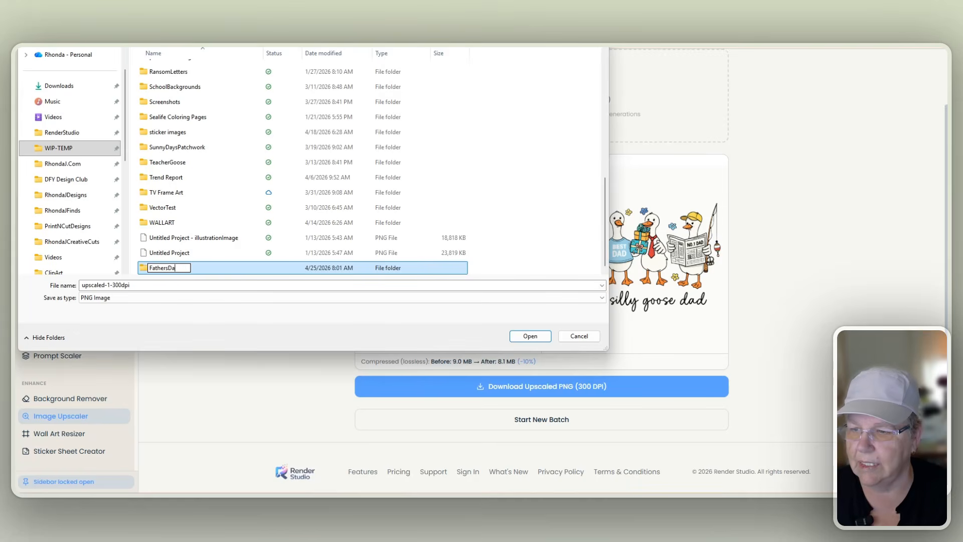
{"action": "type", "text": "yGeese"}
{"action": "key", "text": "Return"}
{"action": "key", "text": "Return"}
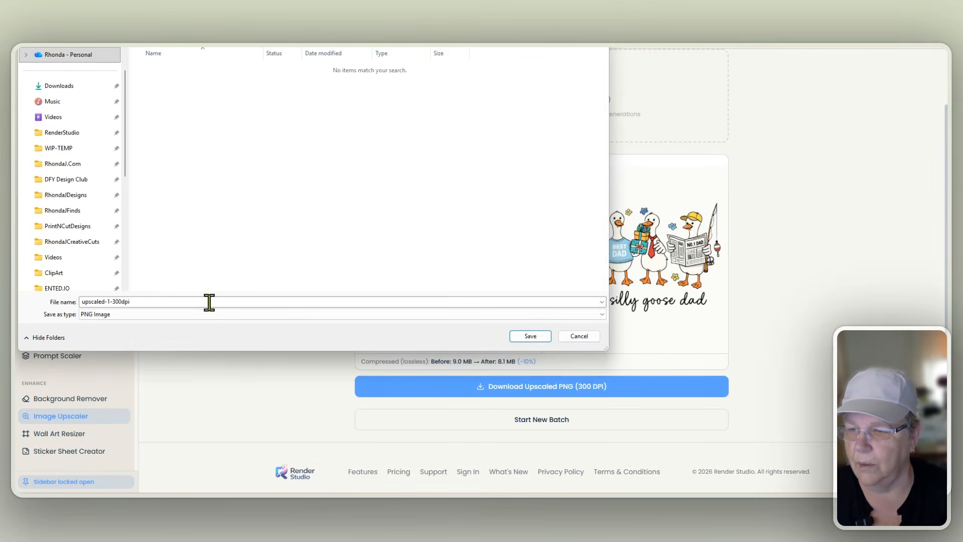
{"action": "left_click", "coordinate": [208, 302]}
{"action": "type", "text": "Father"}
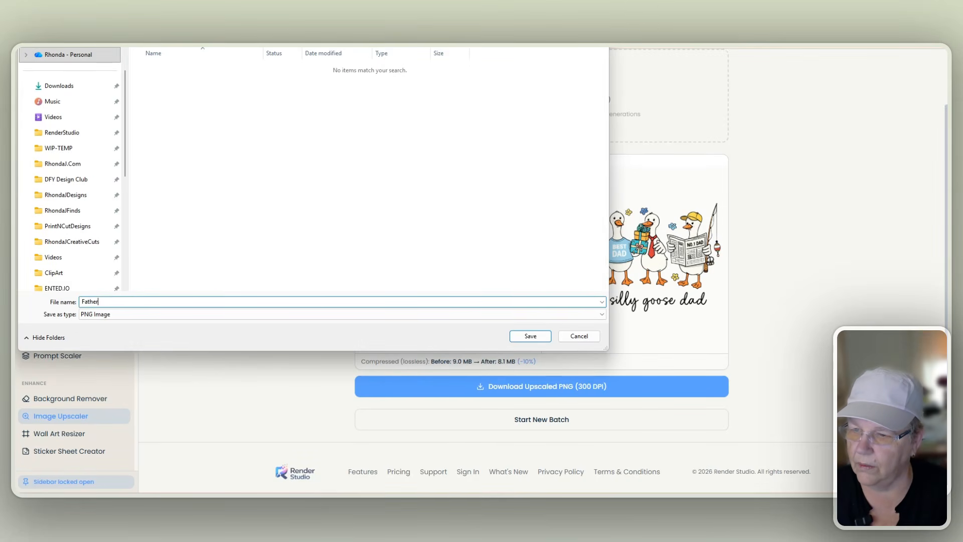
{"action": "type", "text": "sDayGe"}
{"action": "key", "text": "Return"}
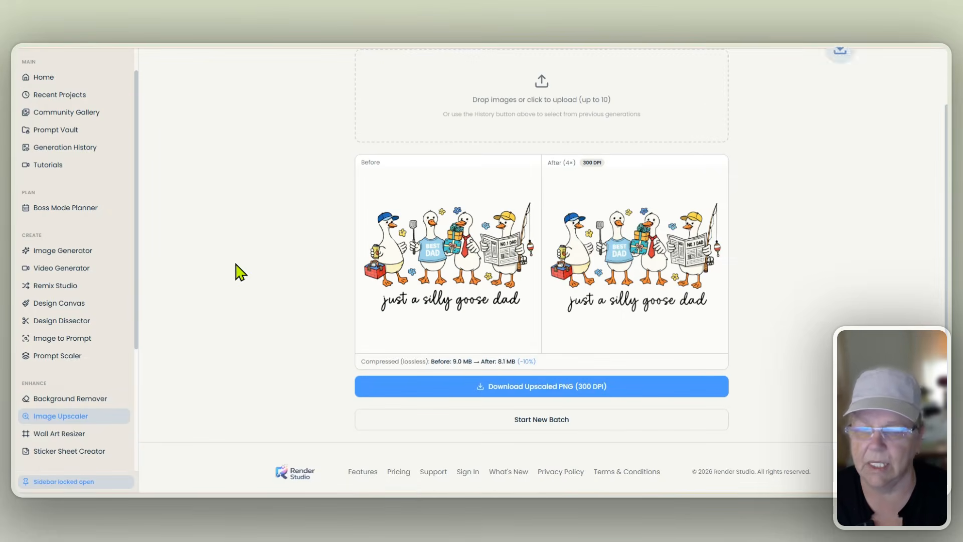
{"action": "scroll", "coordinate": [275, 172], "scroll_direction": "up", "scroll_amount": 3}
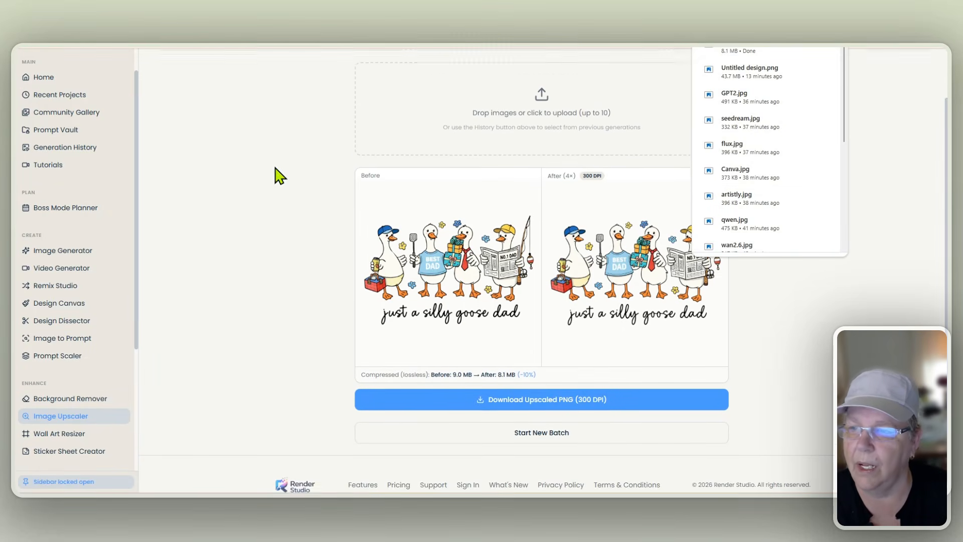
{"action": "left_click", "coordinate": [211, 90]}
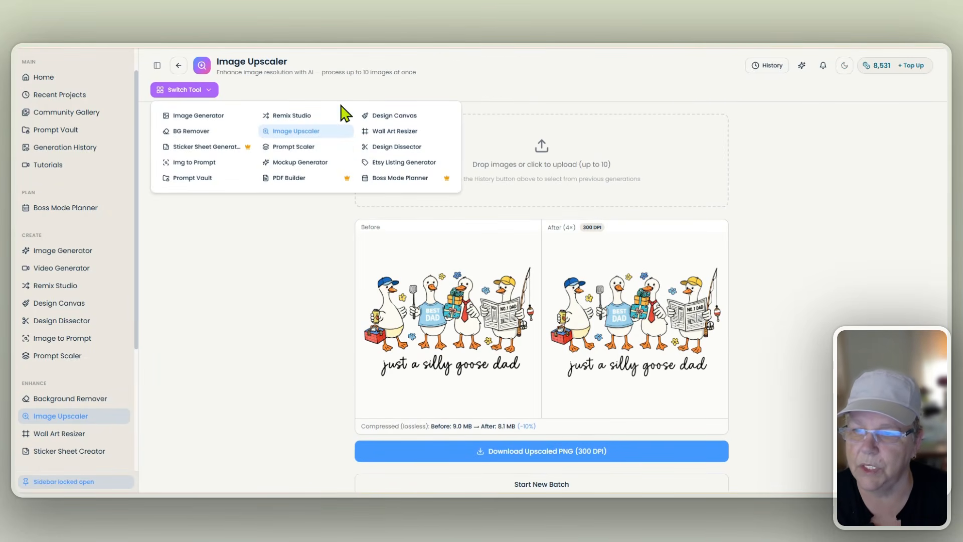
- Switch to the Mockup Generator and, with Select Multiple, tick Ivory, Khaki and Handheld Comfort T-shirts
{"action": "left_click", "coordinate": [311, 163]}
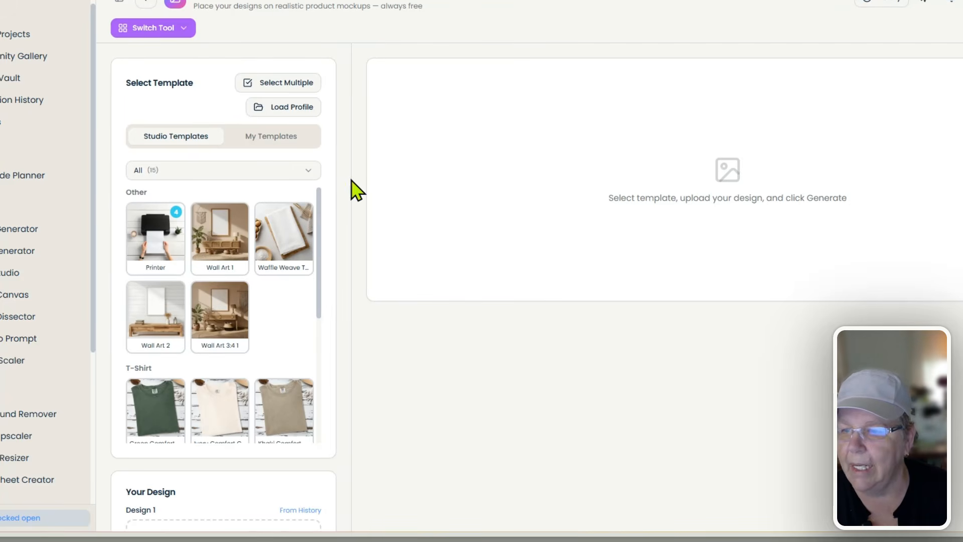
{"action": "scroll", "coordinate": [281, 201], "scroll_direction": "down", "scroll_amount": 1}
{"action": "scroll", "coordinate": [261, 246], "scroll_direction": "down", "scroll_amount": 3}
{"action": "scroll", "coordinate": [271, 255], "scroll_direction": "down", "scroll_amount": 3}
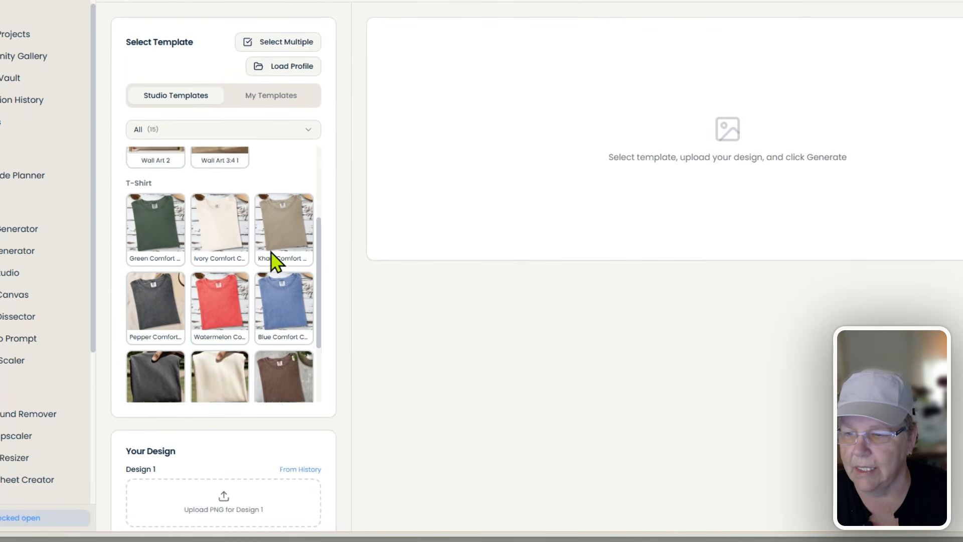
{"action": "left_click", "coordinate": [217, 216]}
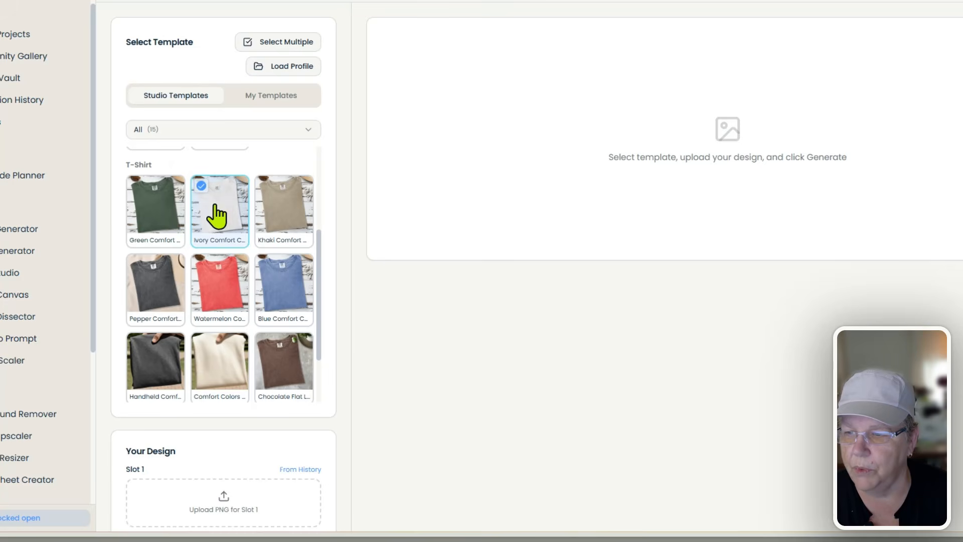
{"action": "left_click", "coordinate": [278, 43]}
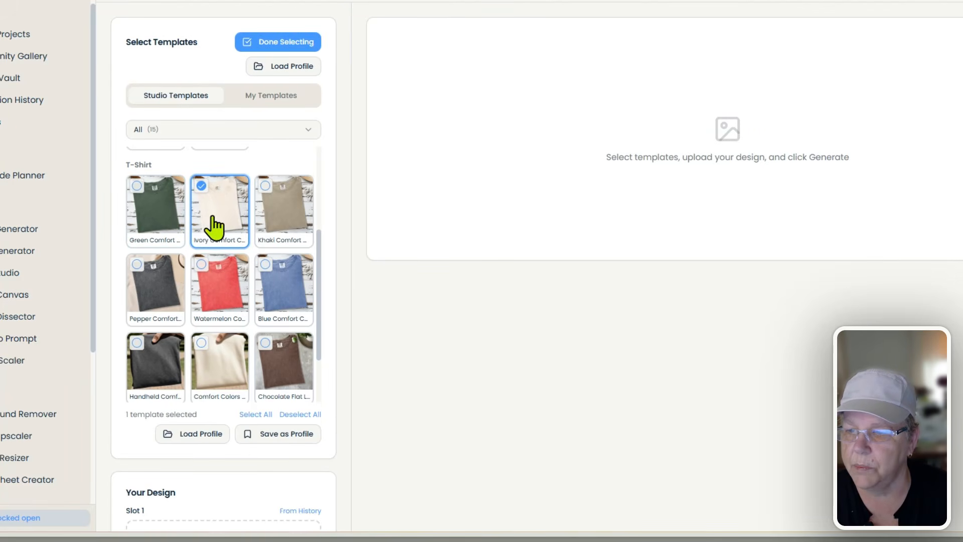
{"action": "left_click", "coordinate": [286, 228]}
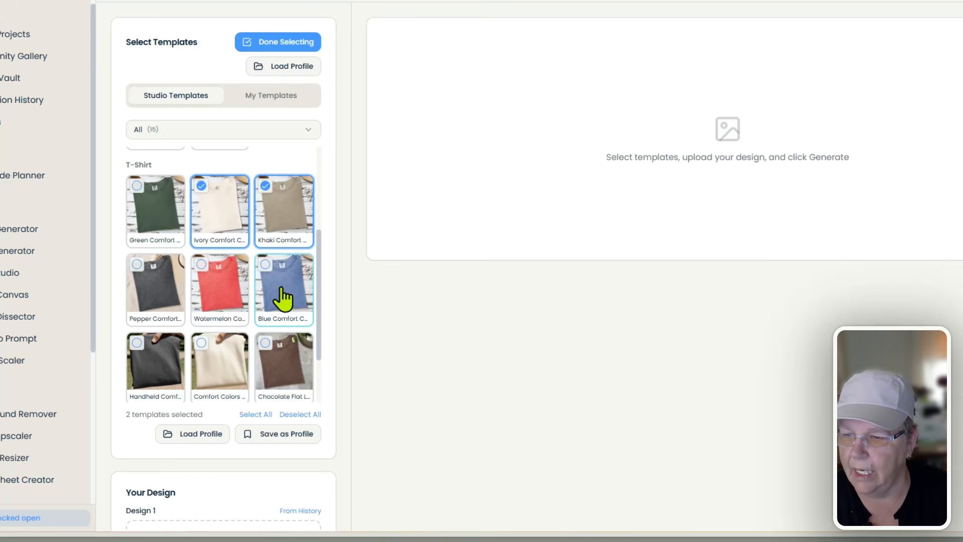
{"action": "left_click", "coordinate": [157, 365]}
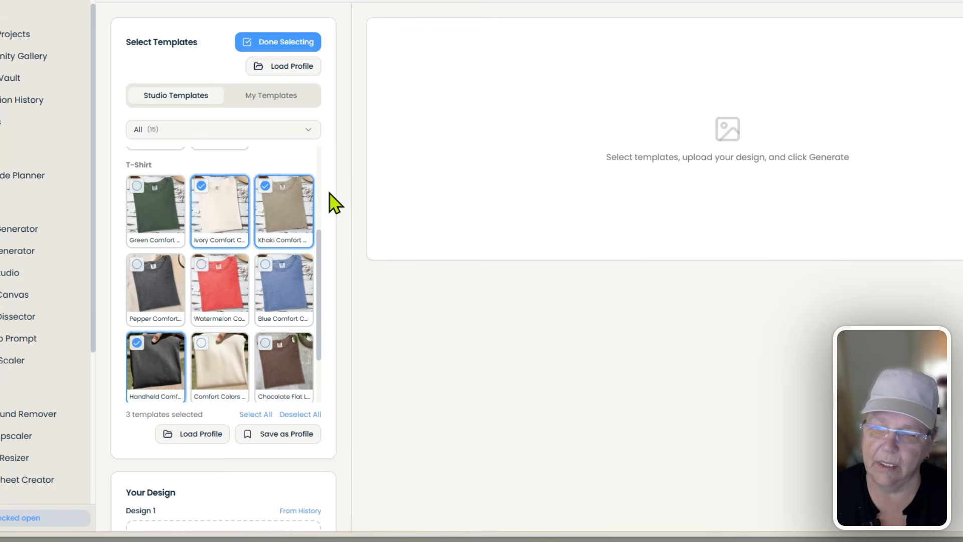
{"action": "scroll", "coordinate": [281, 241], "scroll_direction": "down", "scroll_amount": 3}
{"action": "scroll", "coordinate": [241, 215], "scroll_direction": "up", "scroll_amount": 2}
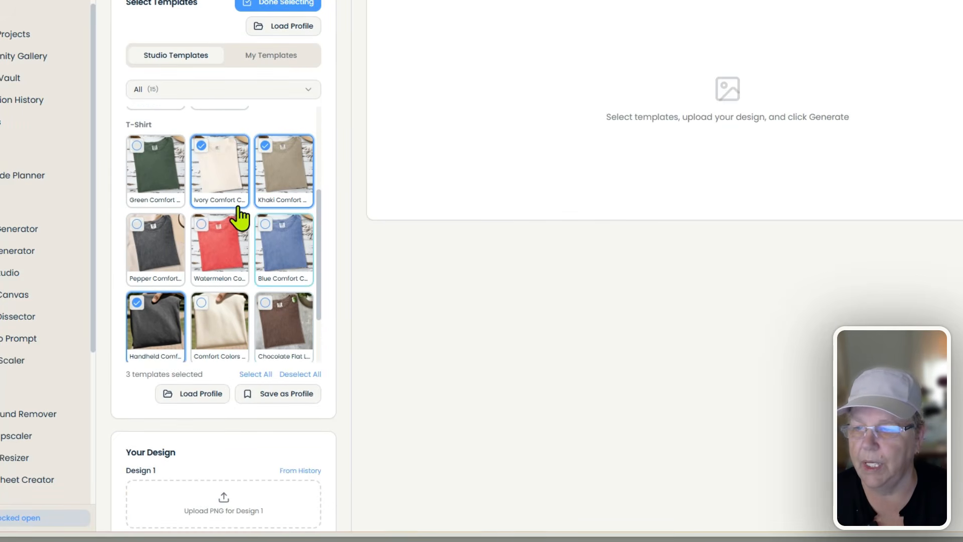
{"action": "scroll", "coordinate": [235, 206], "scroll_direction": "up", "scroll_amount": 2}
- Add the MugMockup template from My Templates to the selection
{"action": "left_click", "coordinate": [269, 55]}
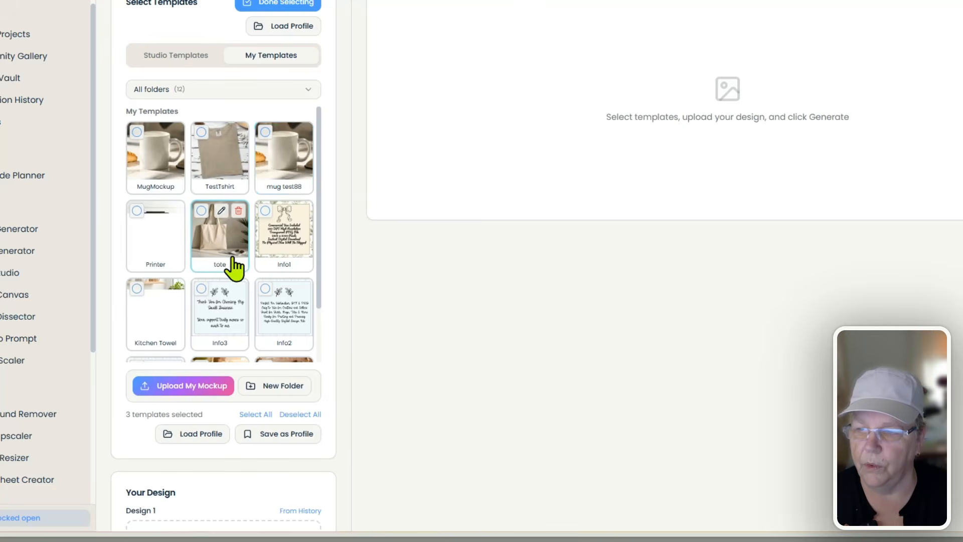
{"action": "scroll", "coordinate": [232, 267], "scroll_direction": "down", "scroll_amount": 5}
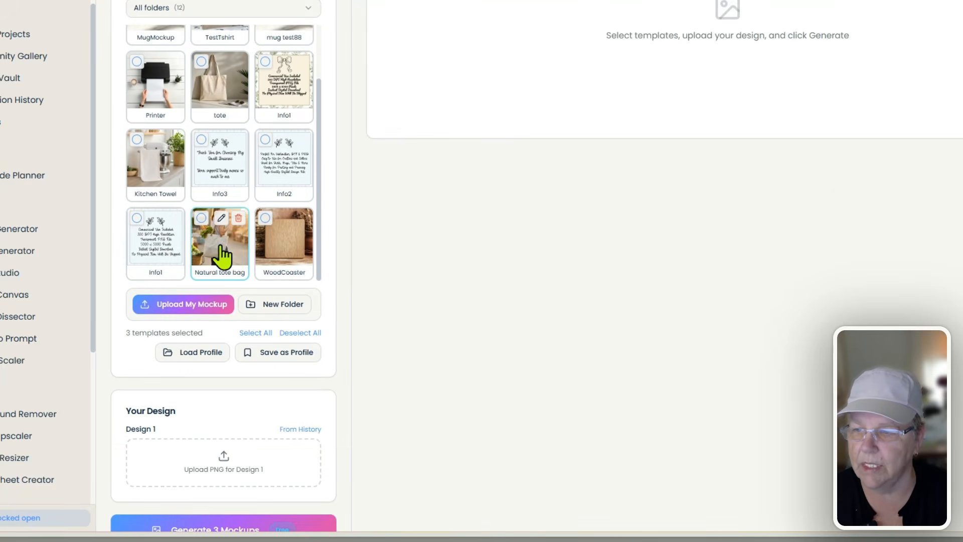
{"action": "scroll", "coordinate": [227, 255], "scroll_direction": "up", "scroll_amount": 3}
{"action": "scroll", "coordinate": [221, 165], "scroll_direction": "up", "scroll_amount": 1}
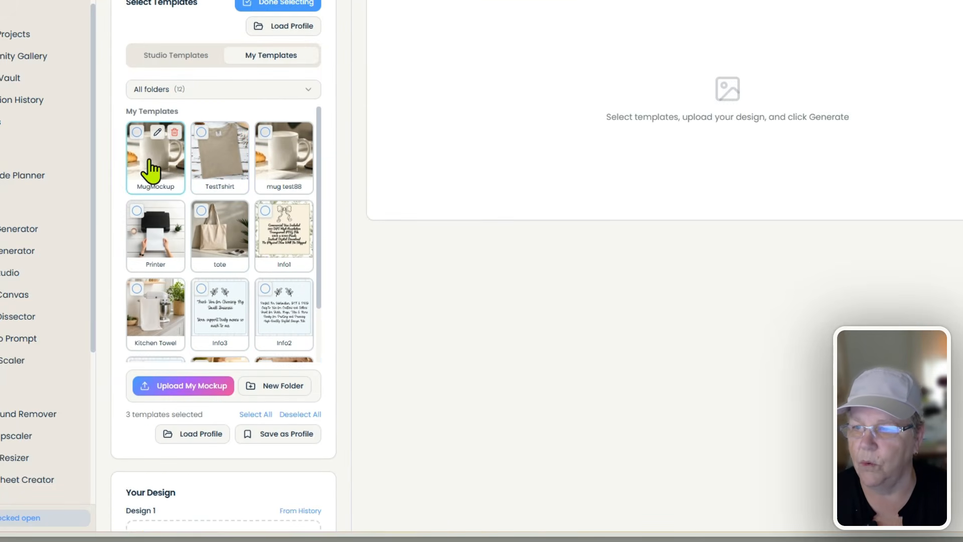
{"action": "left_click", "coordinate": [137, 132]}
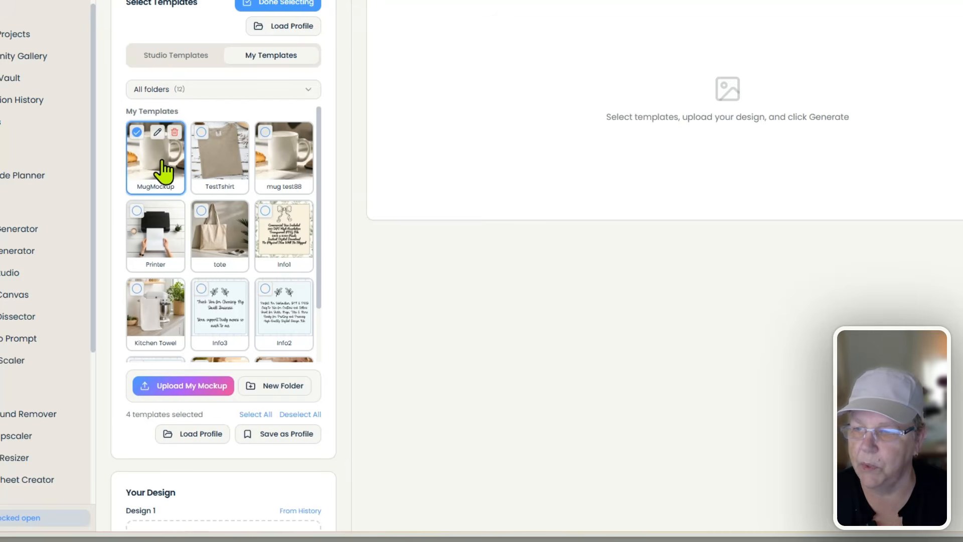
- Pick the background-removed goose design from previous generations
{"action": "scroll", "coordinate": [311, 240], "scroll_direction": "down", "scroll_amount": 3}
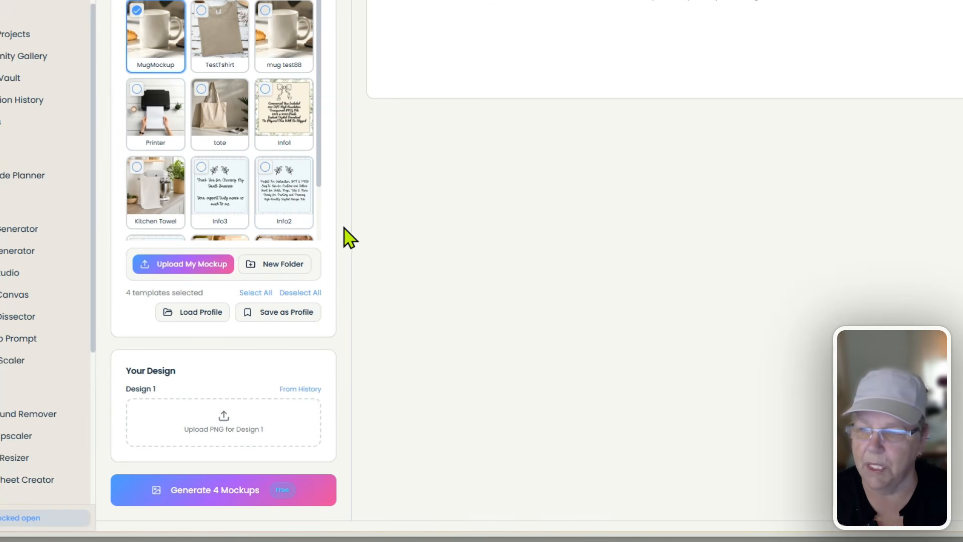
{"action": "scroll", "coordinate": [341, 236], "scroll_direction": "down", "scroll_amount": 2}
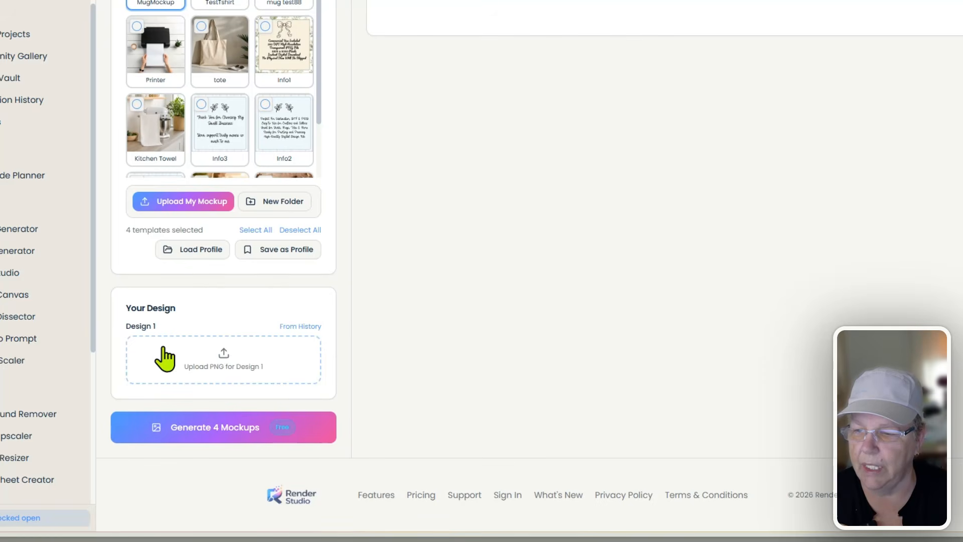
{"action": "left_click", "coordinate": [307, 327]}
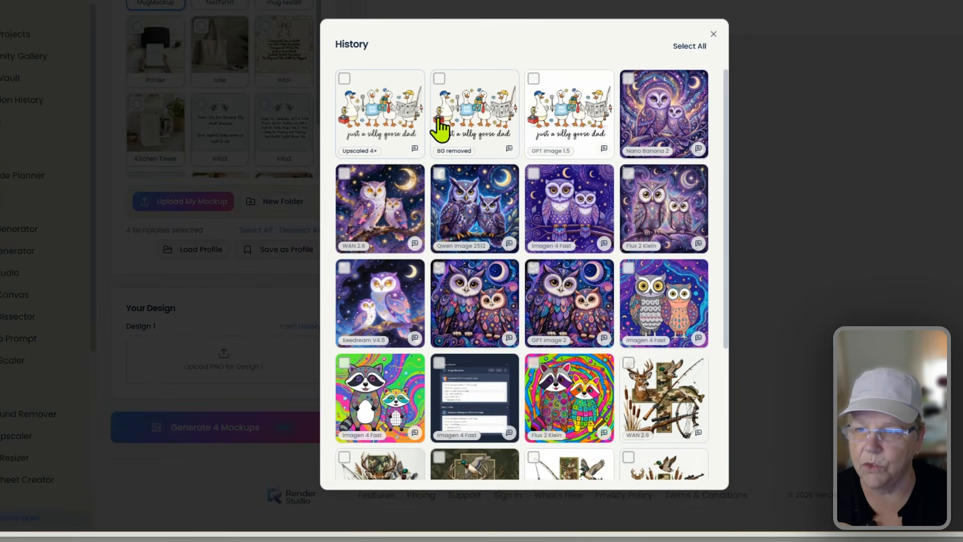
{"action": "left_click", "coordinate": [462, 118]}
- Load the goose design as Design 1, generate four mockups, and preview the mug result
{"action": "left_click", "coordinate": [479, 470]}
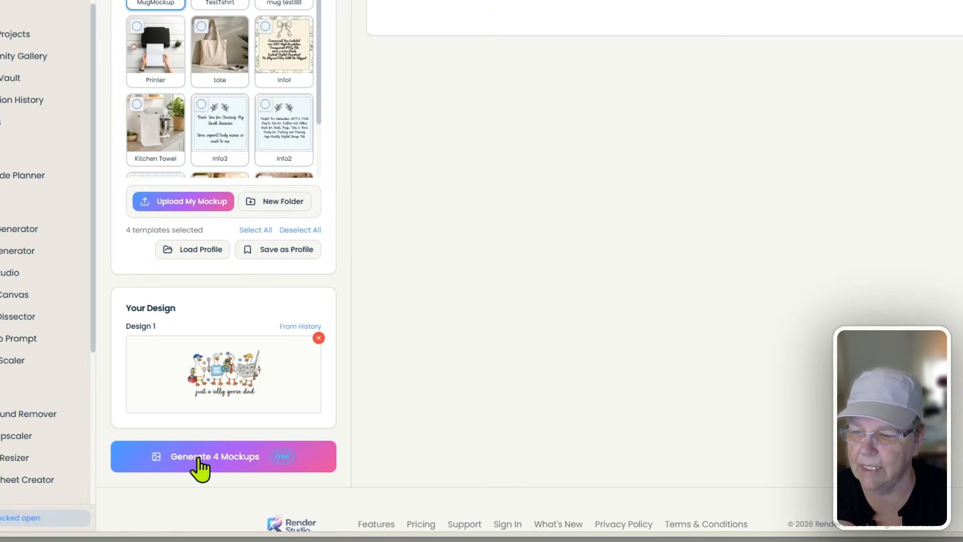
{"action": "left_click", "coordinate": [219, 456]}
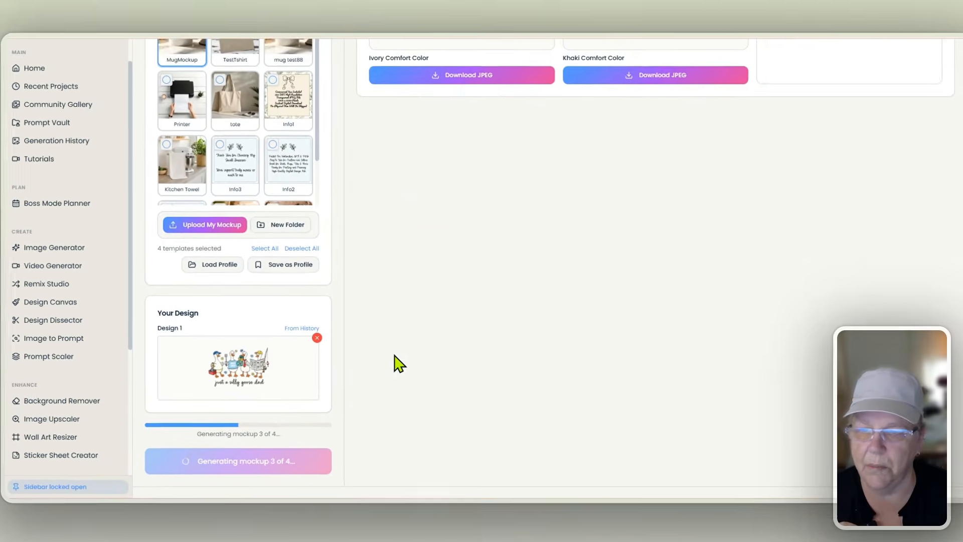
{"action": "scroll", "coordinate": [411, 367], "scroll_direction": "up", "scroll_amount": 3}
{"action": "scroll", "coordinate": [390, 361], "scroll_direction": "up", "scroll_amount": 2}
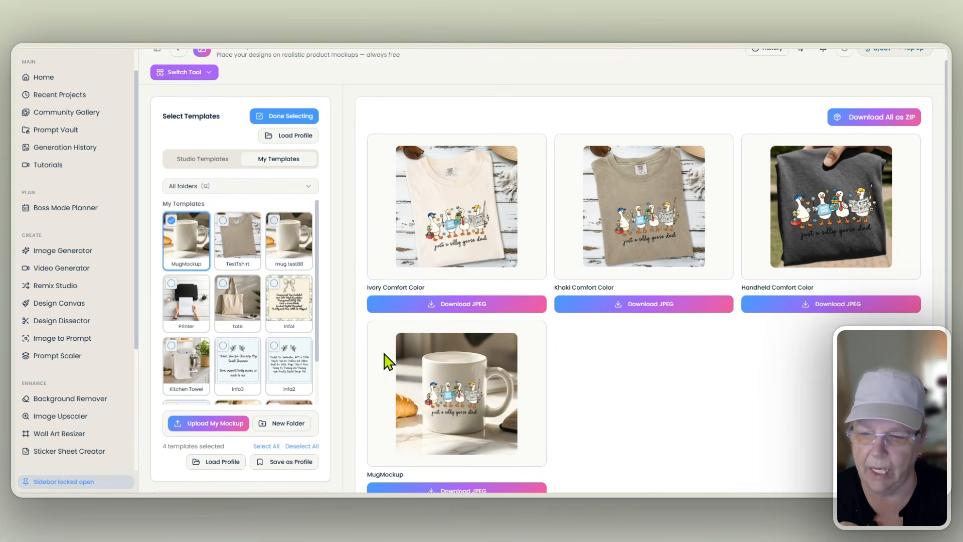
{"action": "left_click", "coordinate": [461, 244]}
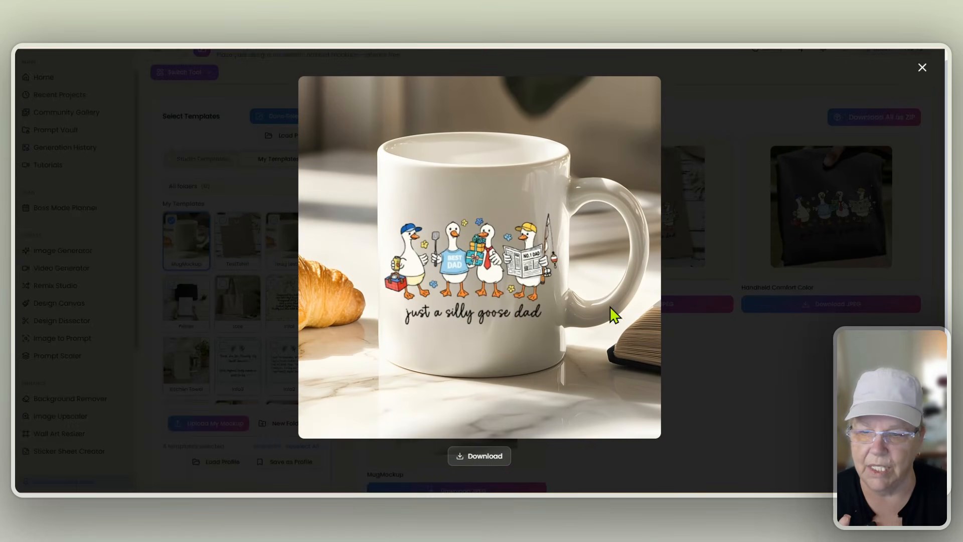
{"action": "left_click", "coordinate": [922, 68]}
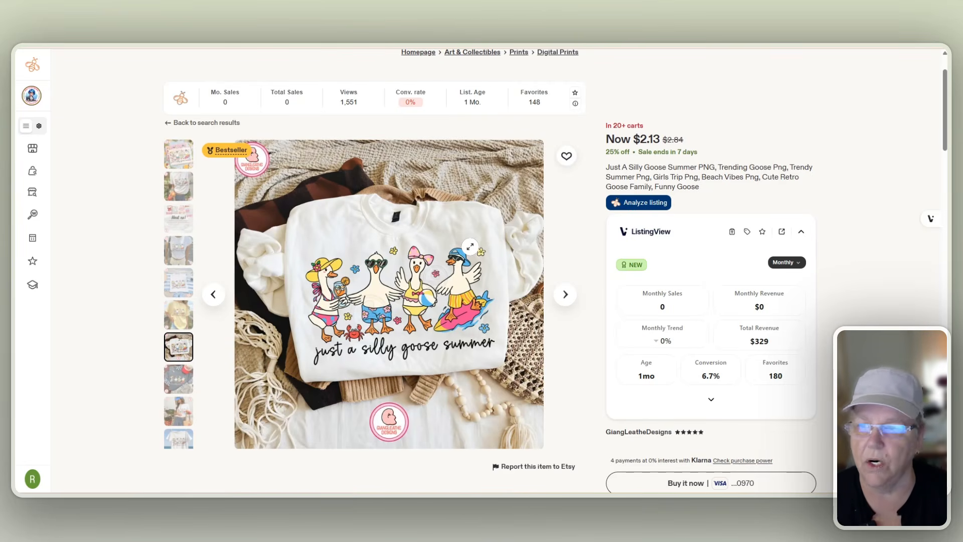
{"action": "scroll", "coordinate": [468, 247], "scroll_direction": "down", "scroll_amount": 1}
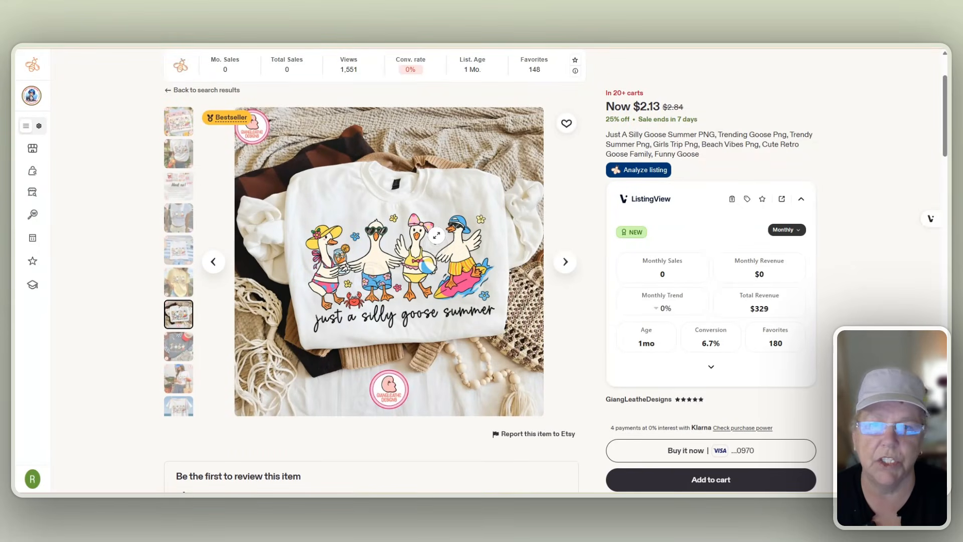
{"action": "scroll", "coordinate": [579, 208], "scroll_direction": "up", "scroll_amount": 1}
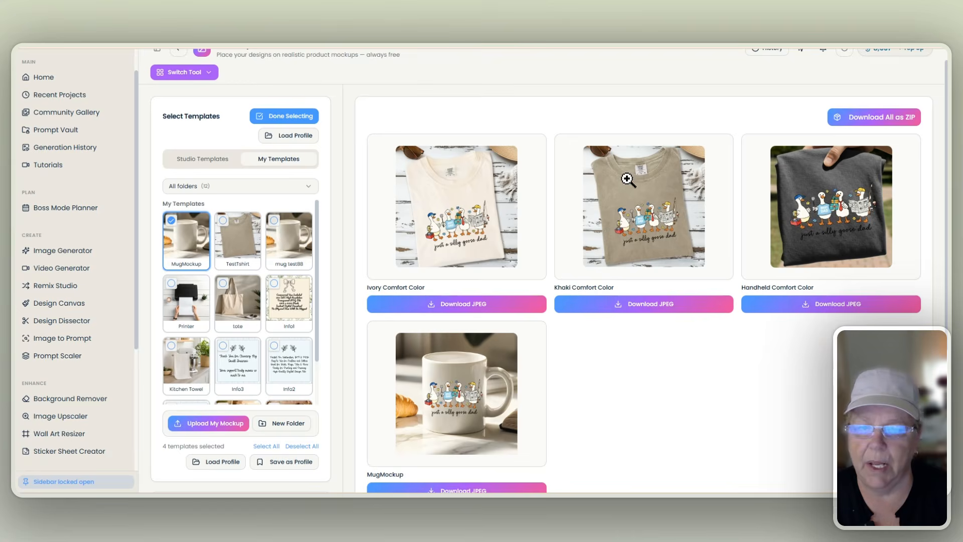
- Enlarge the Khaki Comfort Color T-shirt mockup showing the 'just a silly goose dad' design
{"action": "left_click", "coordinate": [645, 224]}
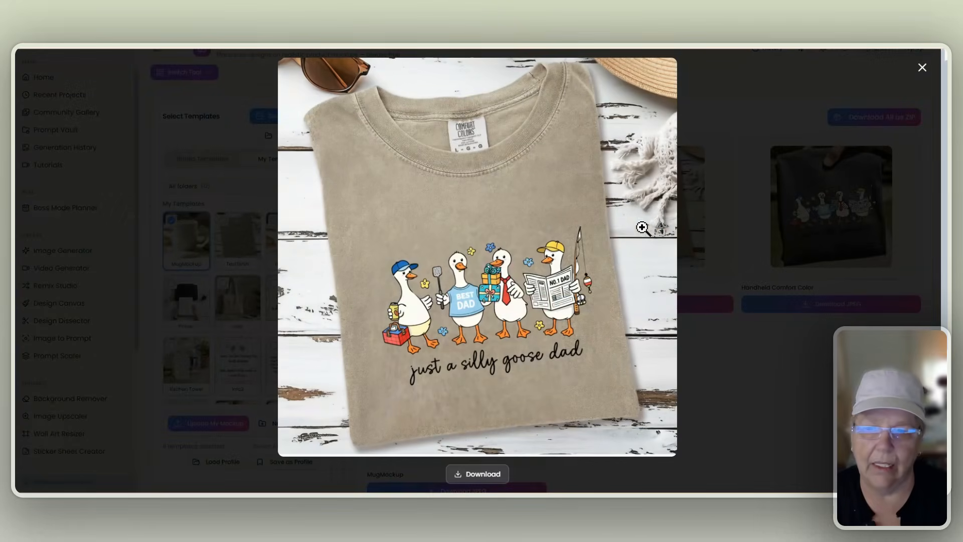